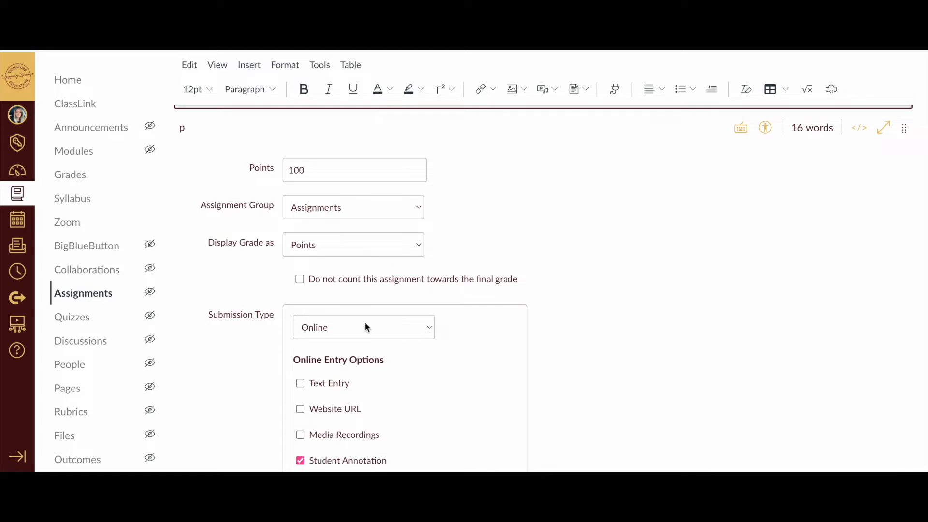
Step: Enable Student Annotation as an online submission type and upload the Annotations "Gift of the Magi" file from the Desktop
scroll(343, 304, "down", 1)
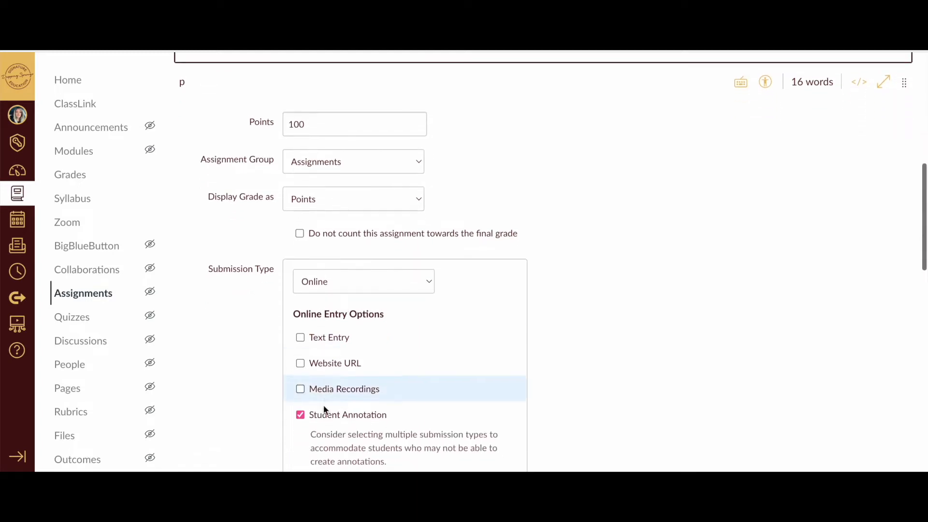
left_click(300, 415)
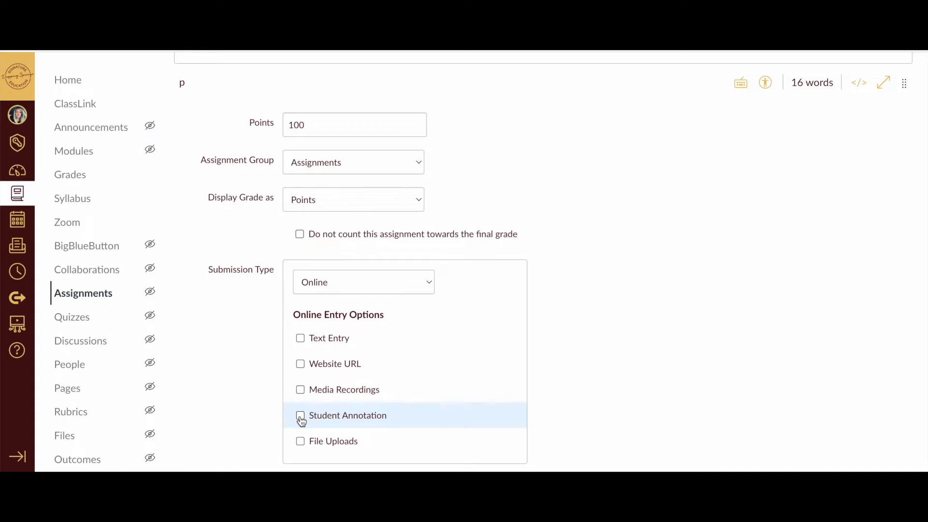
left_click(300, 418)
scroll(585, 309, "down", 4)
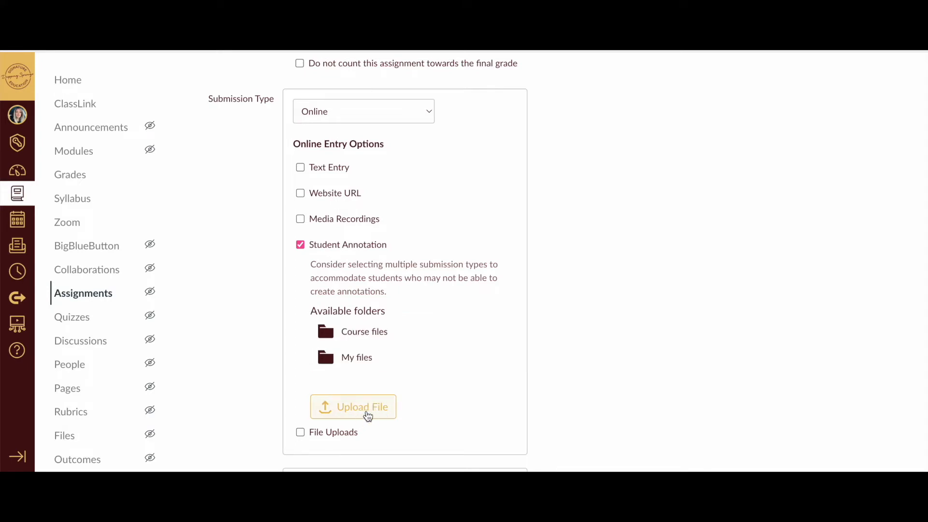
left_click(367, 416)
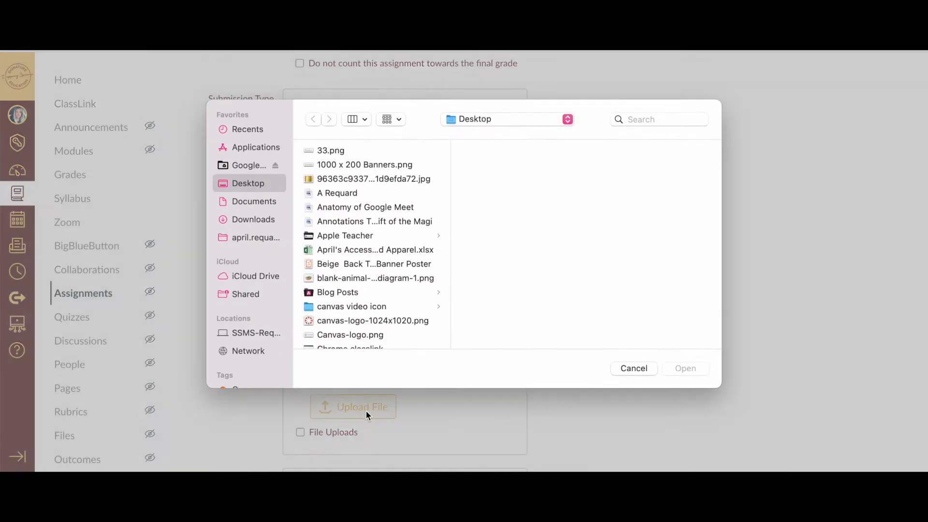
left_click(372, 227)
left_click(685, 369)
Step: Set the assignment's due date to March 8, 2022, and save and publish the assignment
scroll(685, 366, "down", 10)
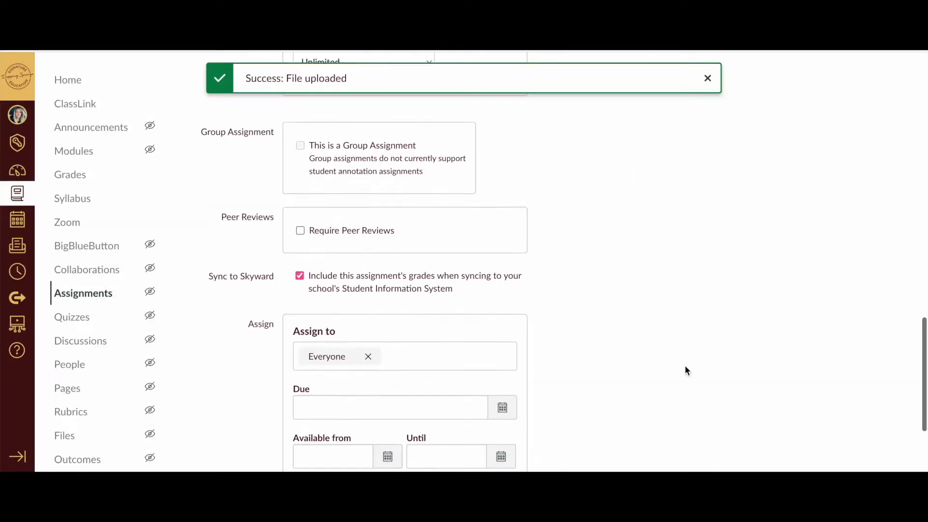
left_click(502, 323)
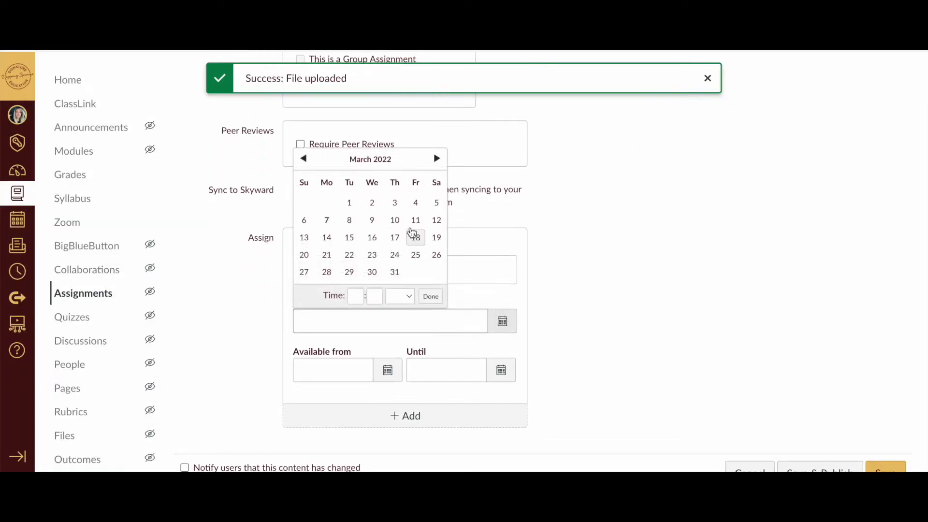
left_click(350, 223)
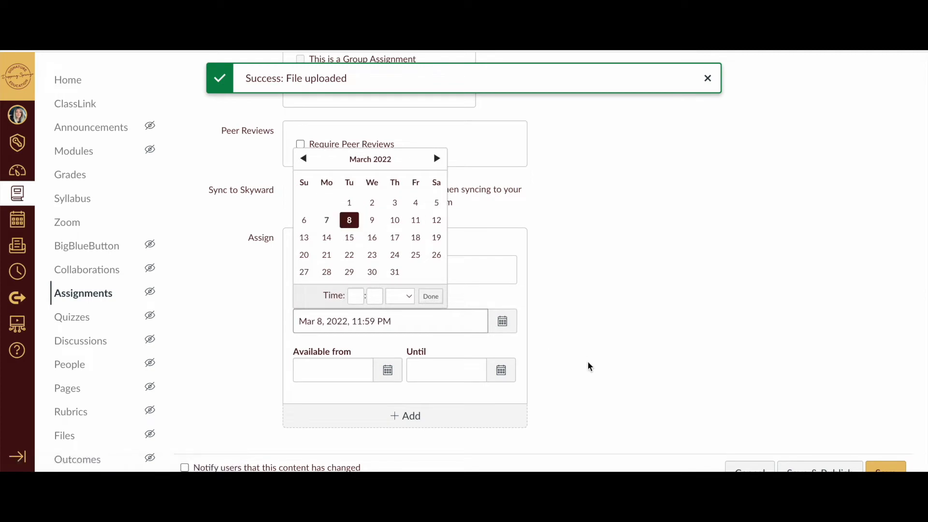
left_click(668, 319)
scroll(724, 305, "down", 3)
left_click(814, 419)
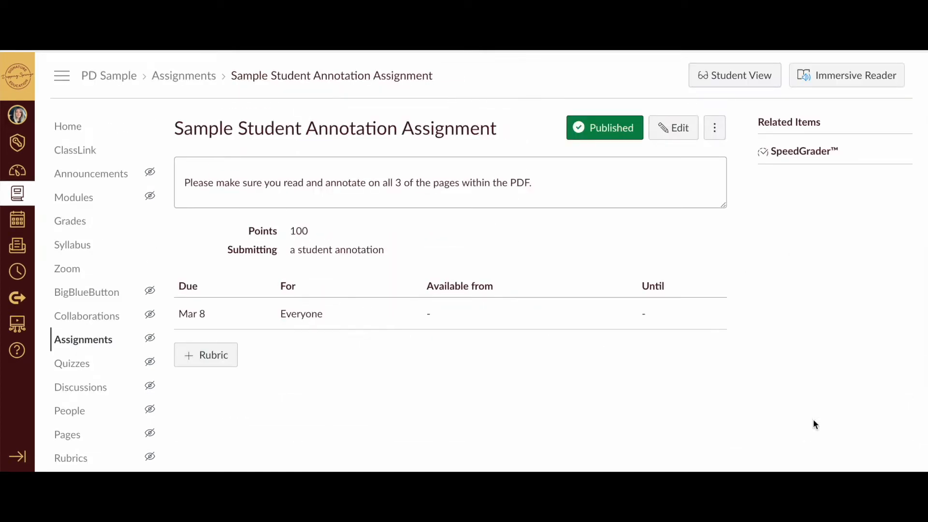
Step: Open the assignment in Student View, zoom out the annotation document and go to its second page, "The Gift of the Magi"
left_click(743, 81)
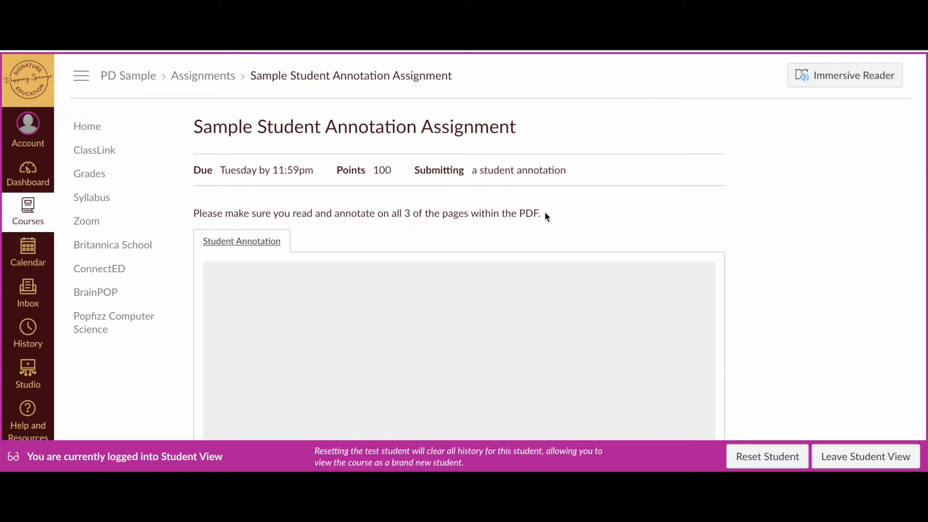
scroll(371, 185, "down", 3)
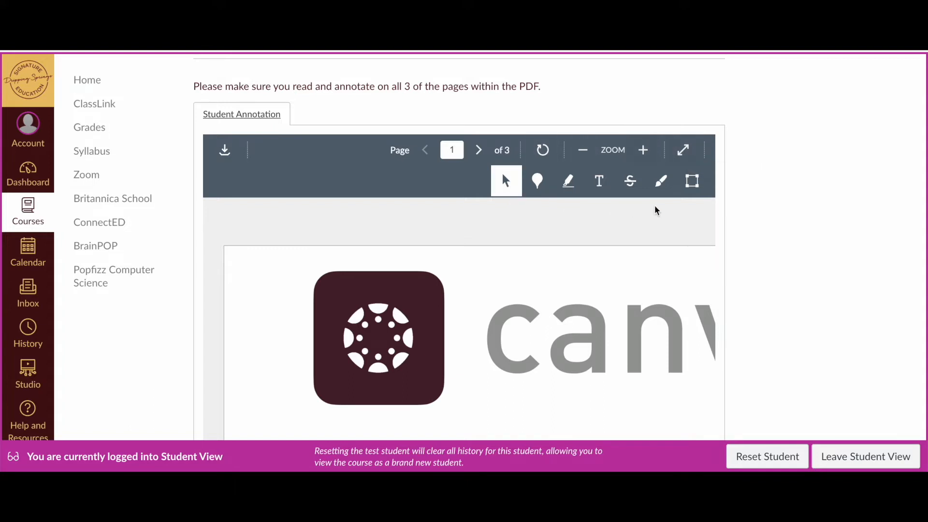
left_click(584, 151)
left_click(584, 151)
left_click(585, 152)
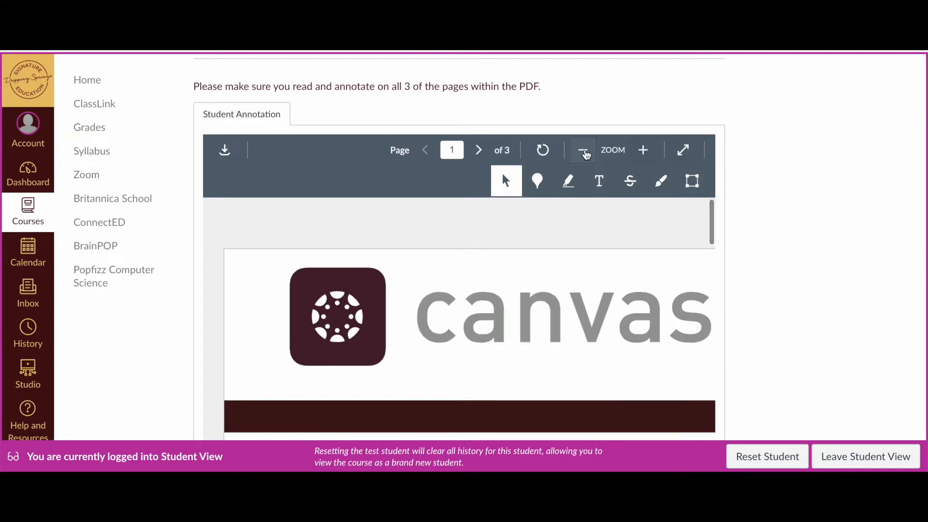
scroll(700, 247, "down", 5)
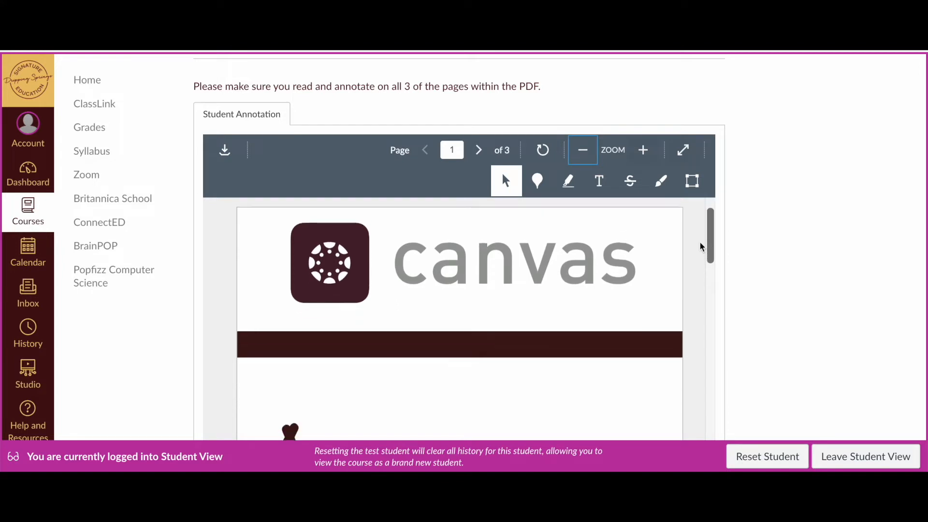
scroll(700, 246, "down", 10)
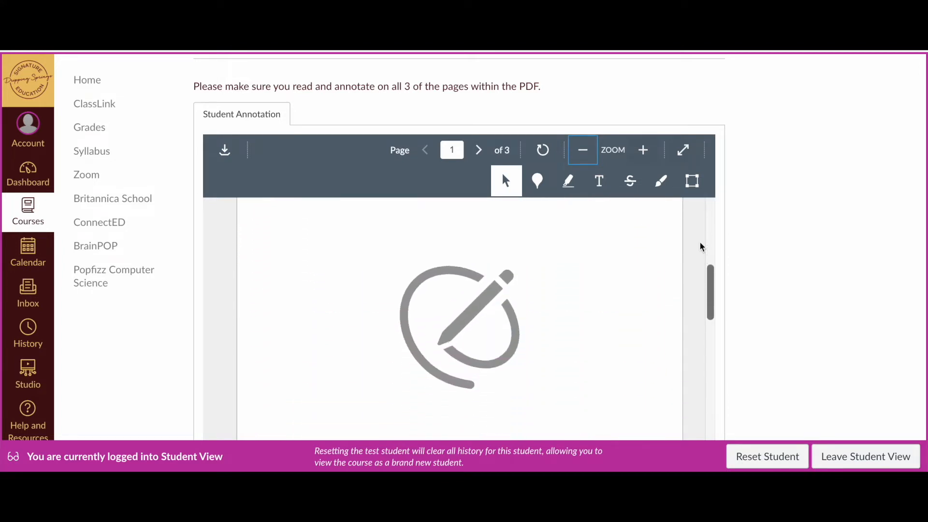
scroll(699, 245, "down", 3)
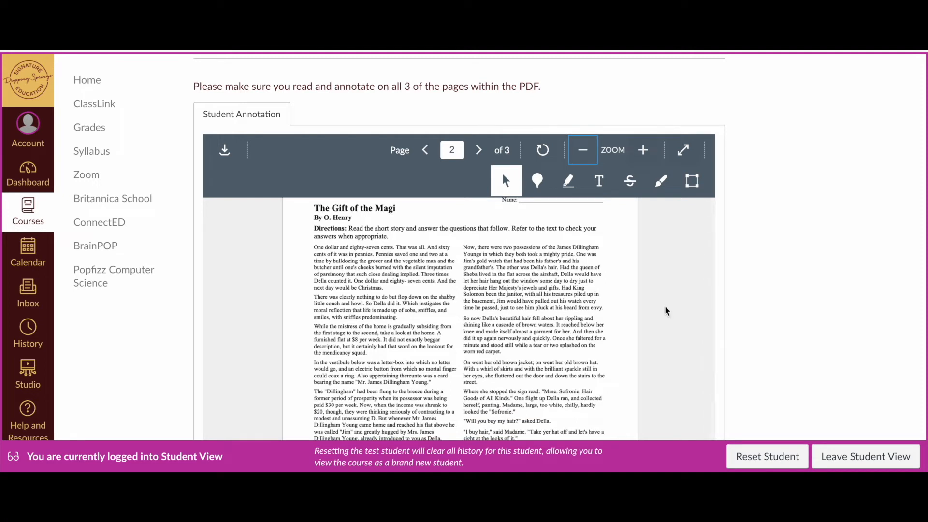
scroll(665, 307, "up", 3)
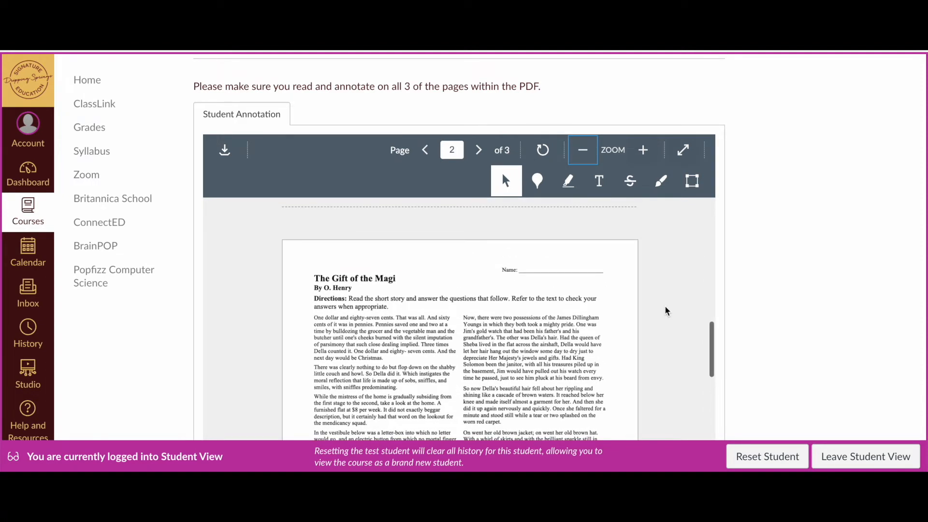
Step: Add an orange point annotation on the "Jim's gold watch" line with the comment "Della's hair is significant because..."
left_click(506, 182)
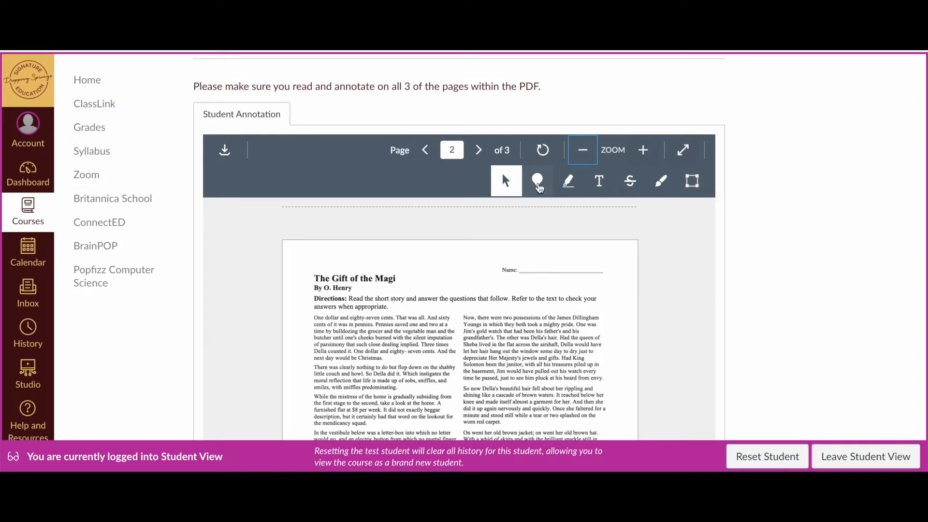
scroll(531, 300, "down", 1)
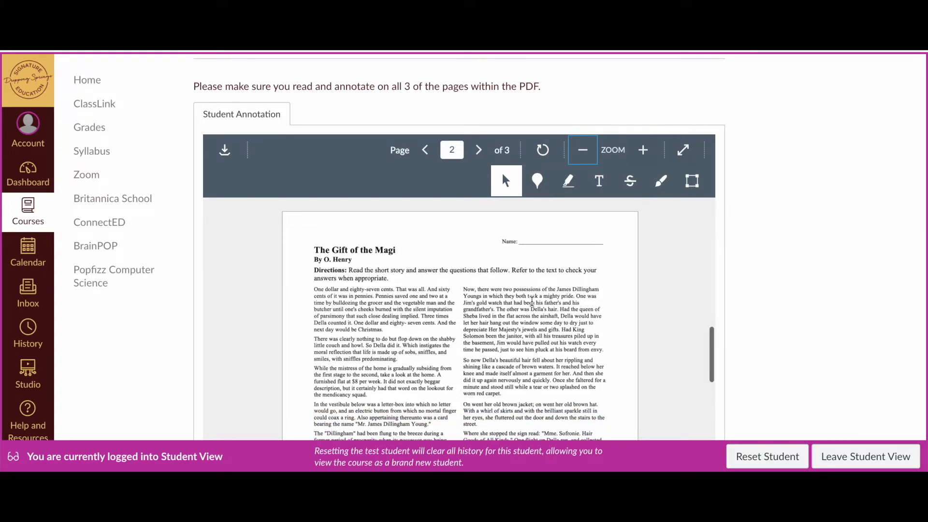
scroll(532, 301, "down", 1)
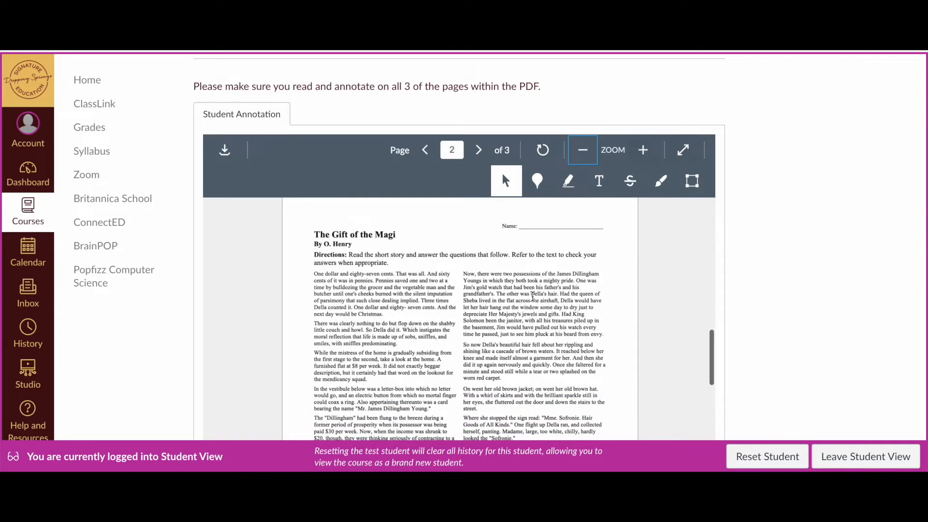
left_click(538, 183)
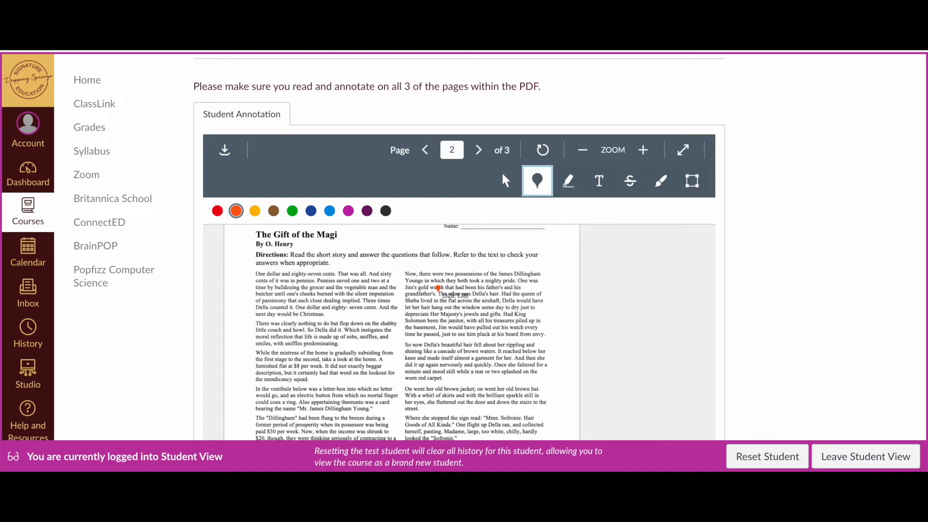
left_click(438, 289)
type("Della's hair is sig")
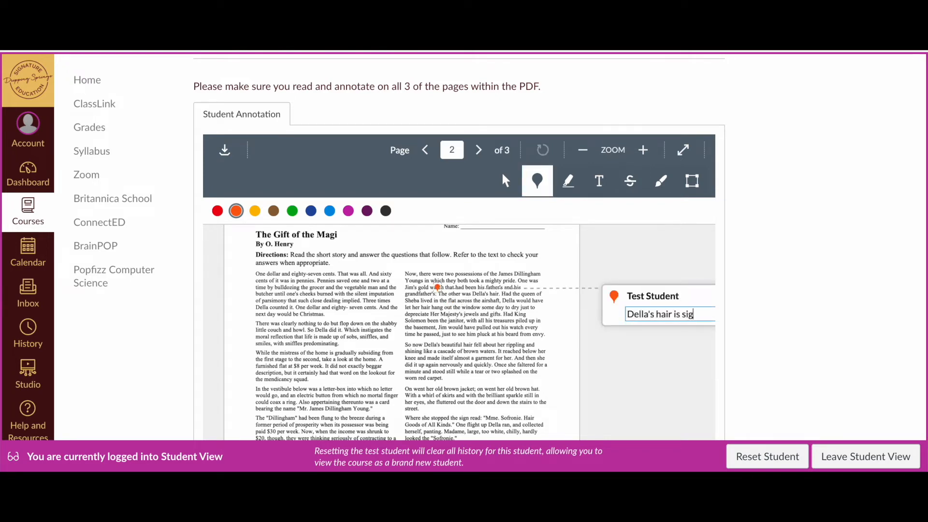
type("nificant because...")
Step: Make and delete a trial pink highlight in the story's first paragraph, and highlight the word "parsimony" there in pink
left_click(568, 181)
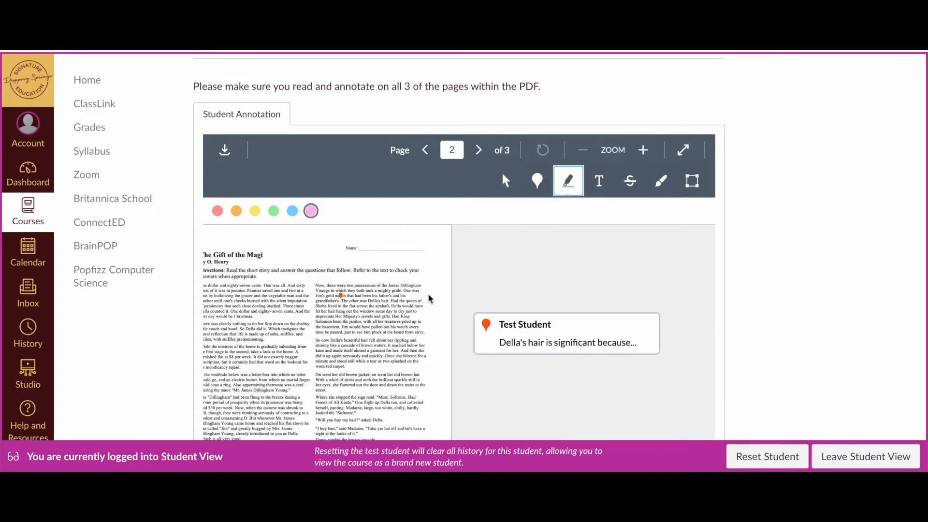
scroll(247, 311, "left", 2)
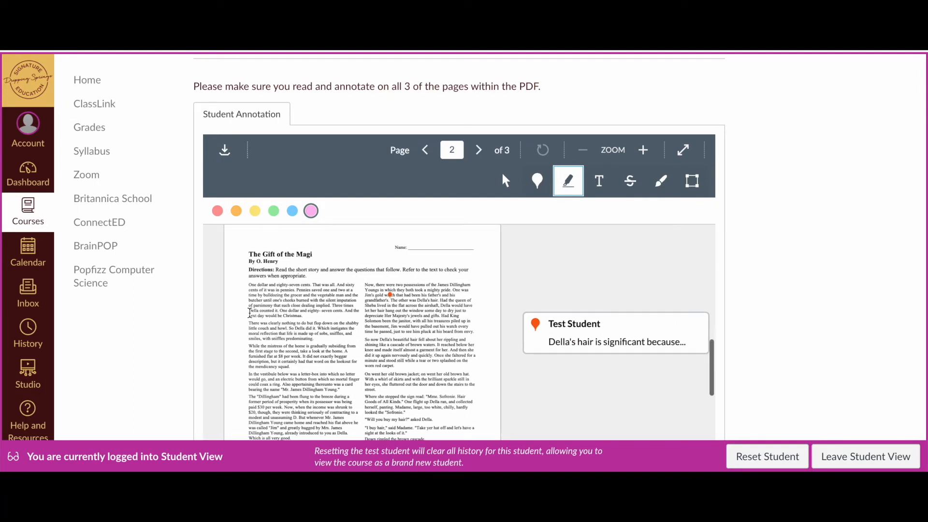
left_click_drag(253, 308, 266, 308)
left_click(259, 299)
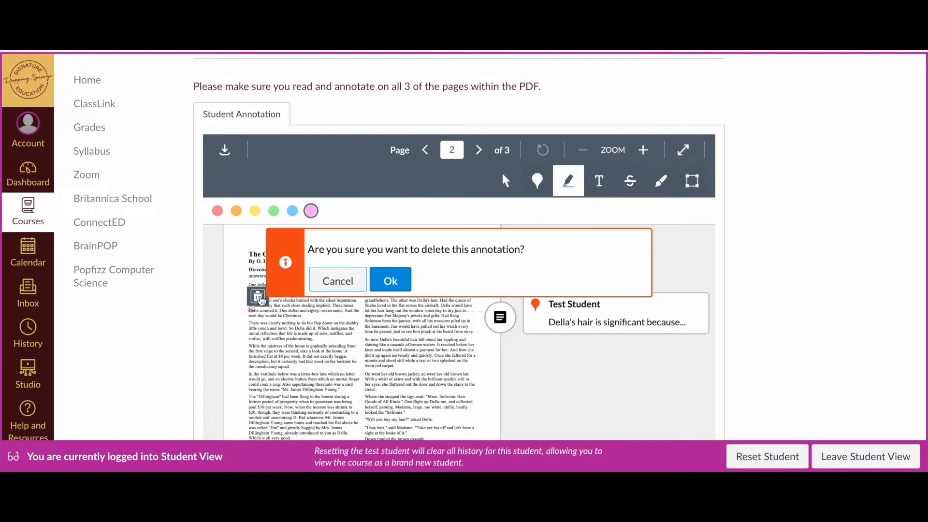
left_click(390, 277)
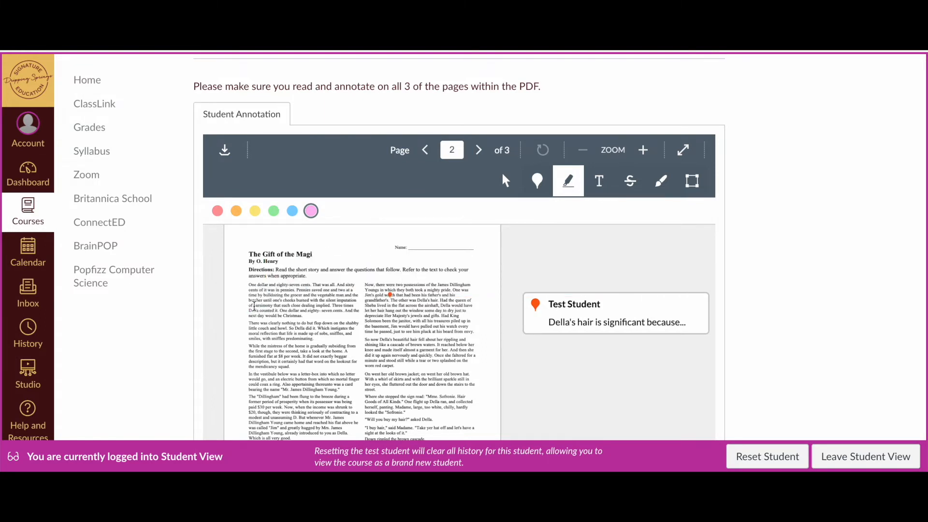
left_click_drag(253, 305, 274, 311)
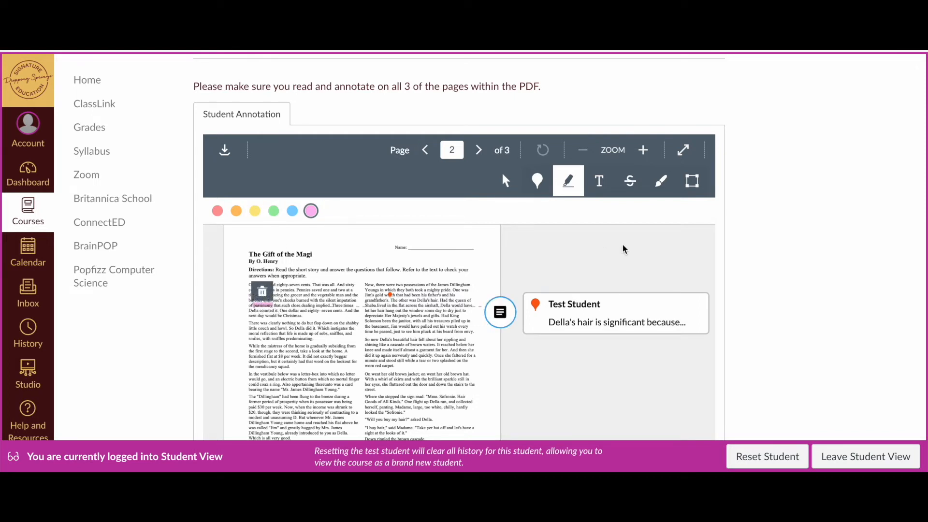
Step: Add the student's first name as black free text at the start of the Name line, in the medium text size
left_click(599, 181)
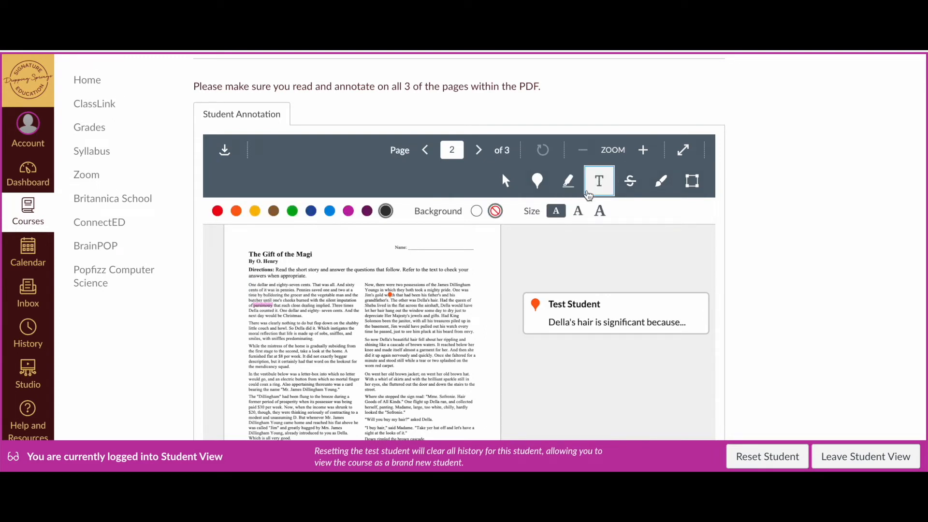
left_click(414, 241)
type("April")
left_click(564, 247)
left_click(425, 244)
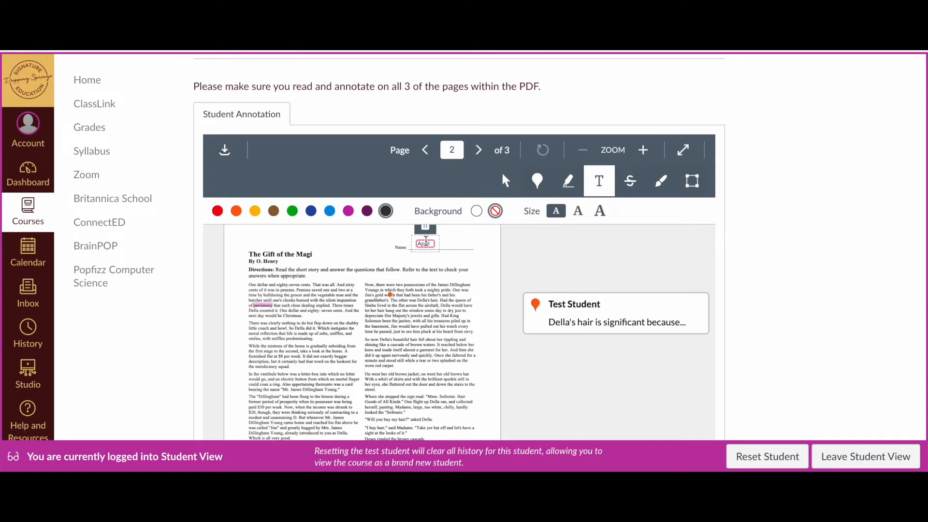
left_click_drag(424, 248, 419, 248)
left_click(580, 213)
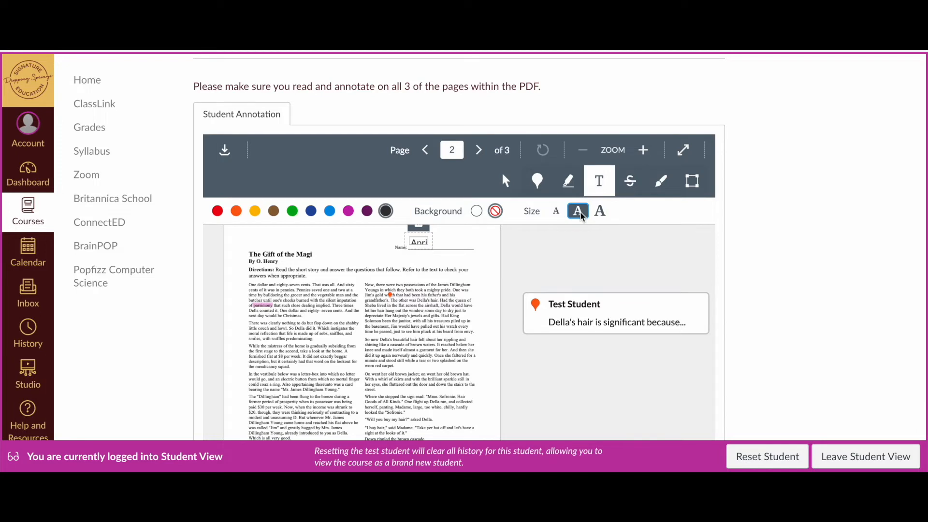
left_click(526, 257)
Step: Strike out "sparkle still in her eyes" and the line after it in red, and circle the "In the vestibule below" paragraph freehand in orange
left_click(630, 181)
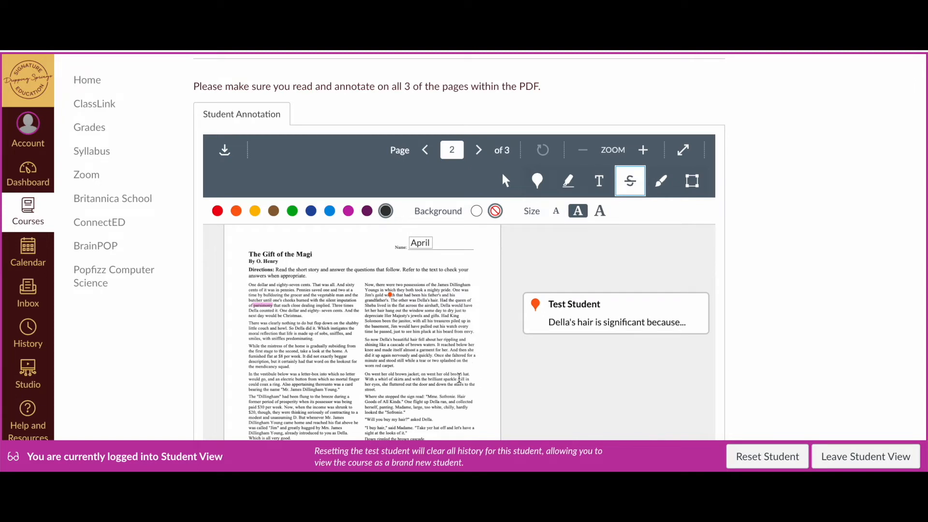
left_click_drag(458, 381, 444, 378)
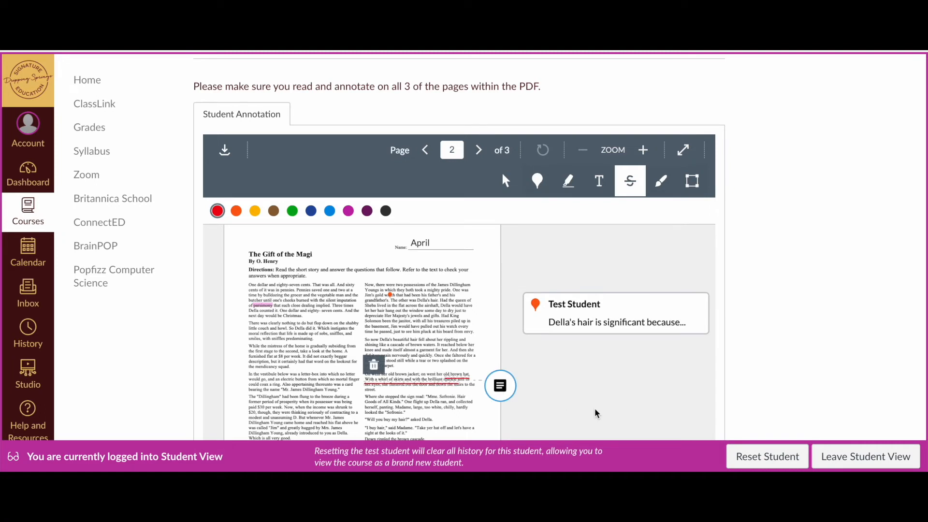
left_click(661, 181)
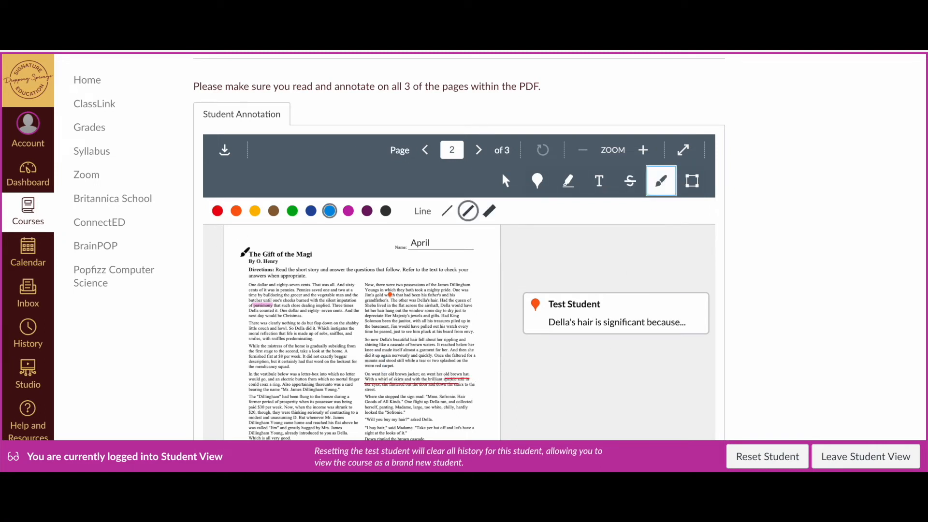
left_click(237, 212)
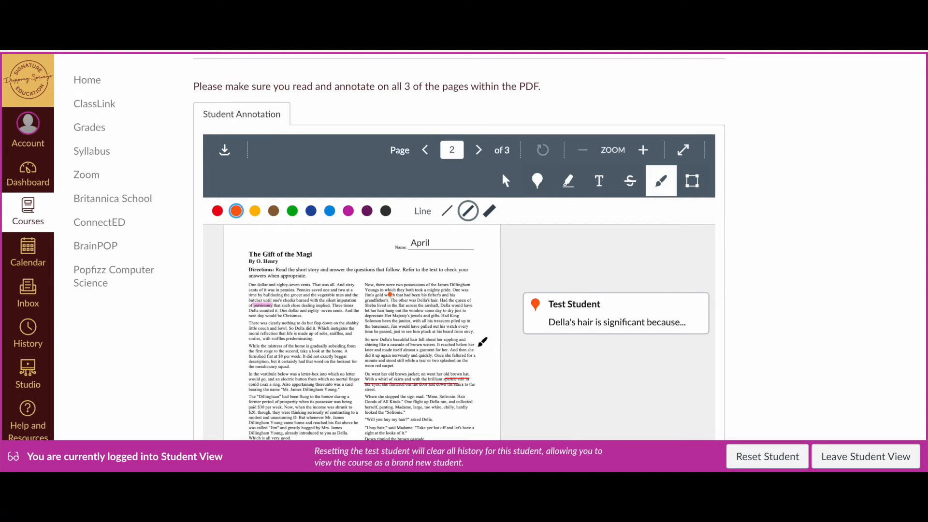
mouse_move(356, 368)
left_mouse_down()
mouse_move(243, 375)
mouse_move(309, 390)
mouse_move(358, 377)
mouse_move(357, 356)
left_mouse_up()
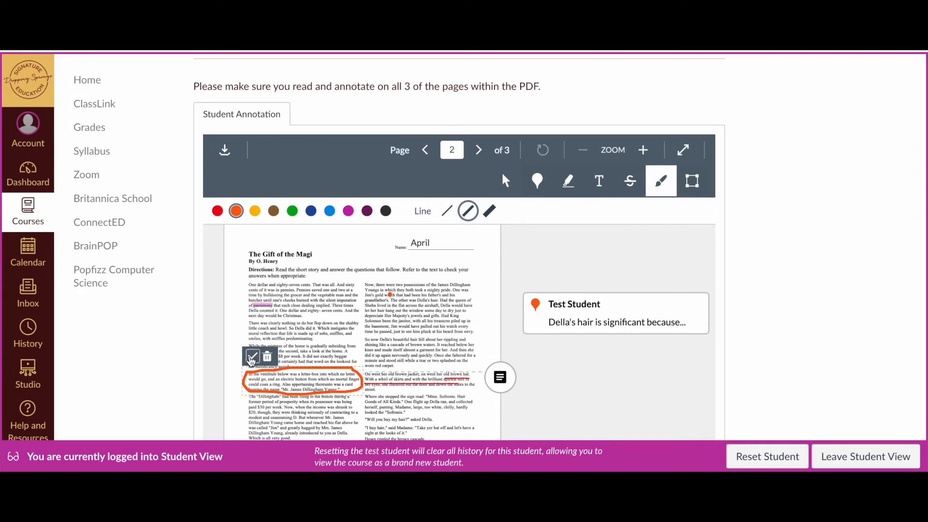
left_click(252, 358)
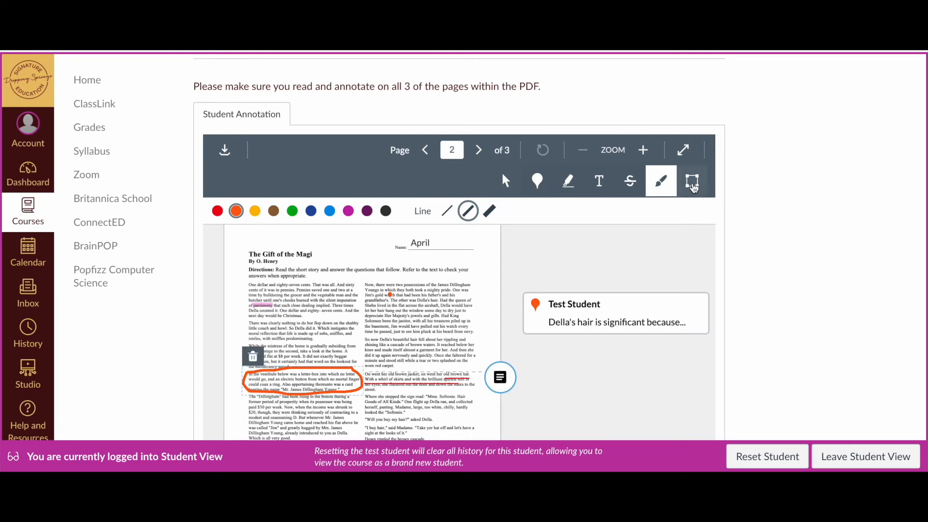
scroll(695, 175, "down", 1)
scroll(695, 175, "down", 1)
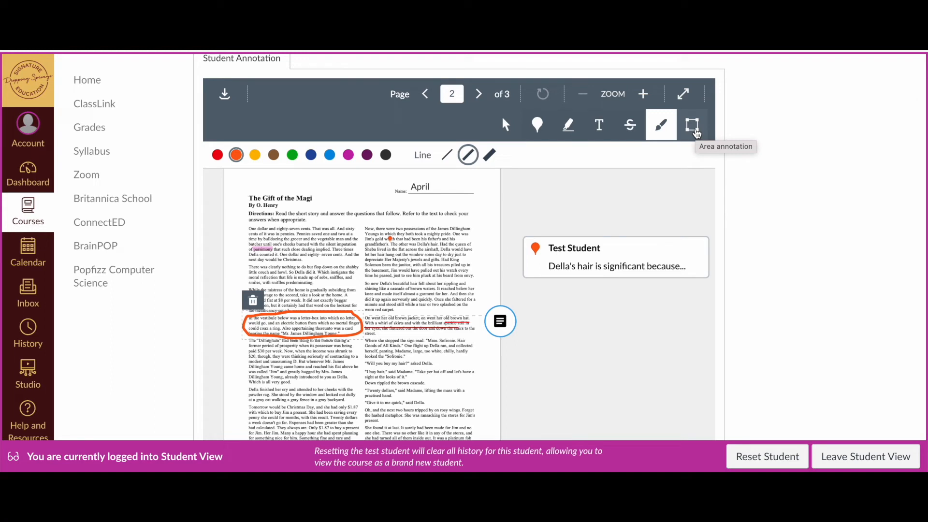
Step: Box the dialogue from "Will you buy my hair?" to "Give it to me quick" in blue, commenting "Here is where I might leave a reflection to this particular passage."
left_click(694, 130)
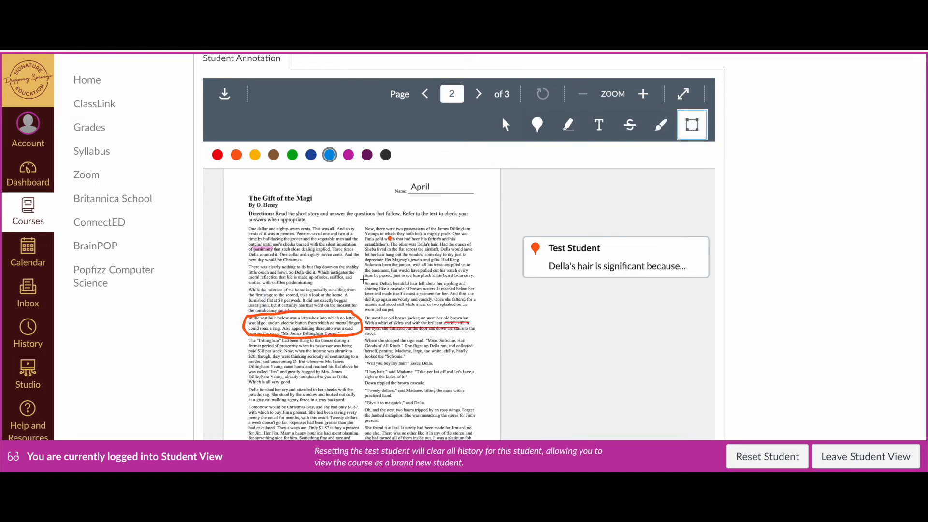
mouse_move(363, 358)
left_mouse_down()
mouse_move(448, 368)
mouse_move(478, 407)
left_mouse_up()
type("Here is where I might le")
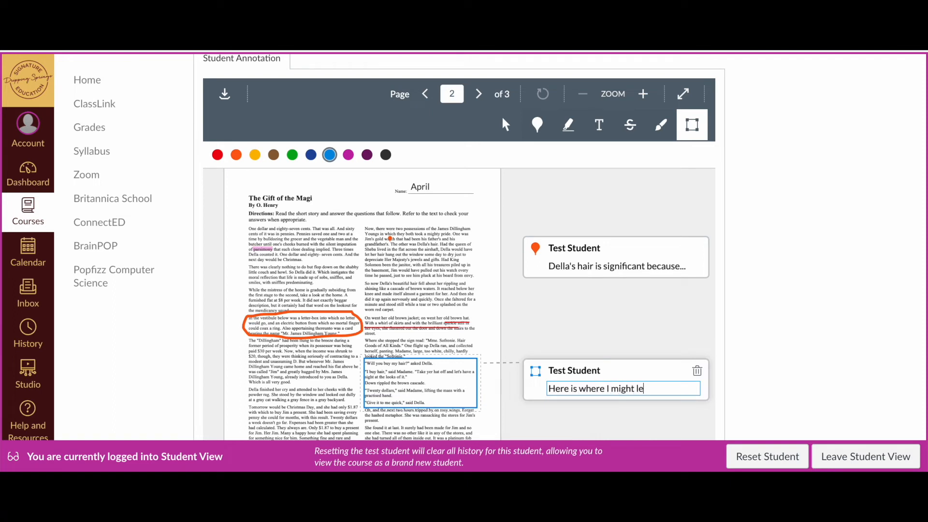
type("ave a reflection to this particular passage.")
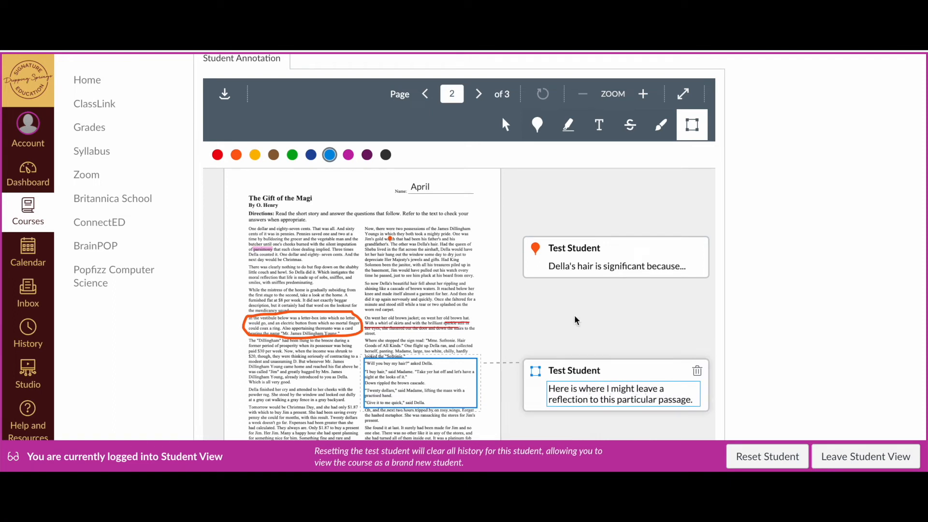
left_click(558, 329)
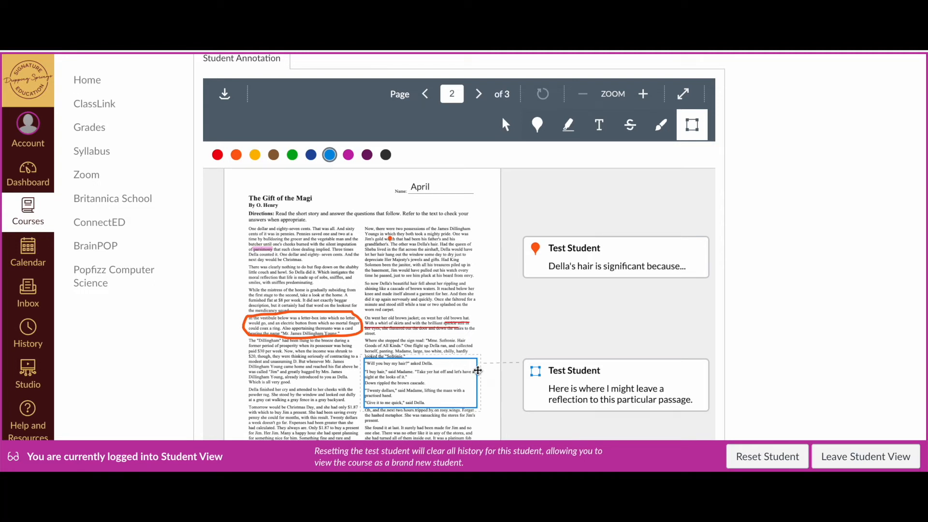
Step: Switch the area annotation colour to yellow and submit the annotated assignment as the test student
left_click(255, 154)
scroll(689, 300, "down", 2)
scroll(688, 301, "down", 10)
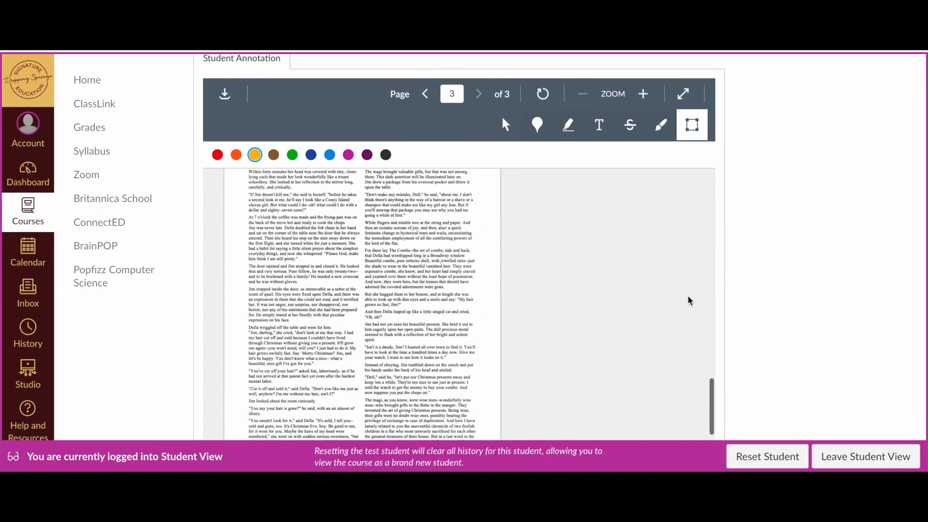
scroll(688, 300, "down", 2)
left_click(303, 384)
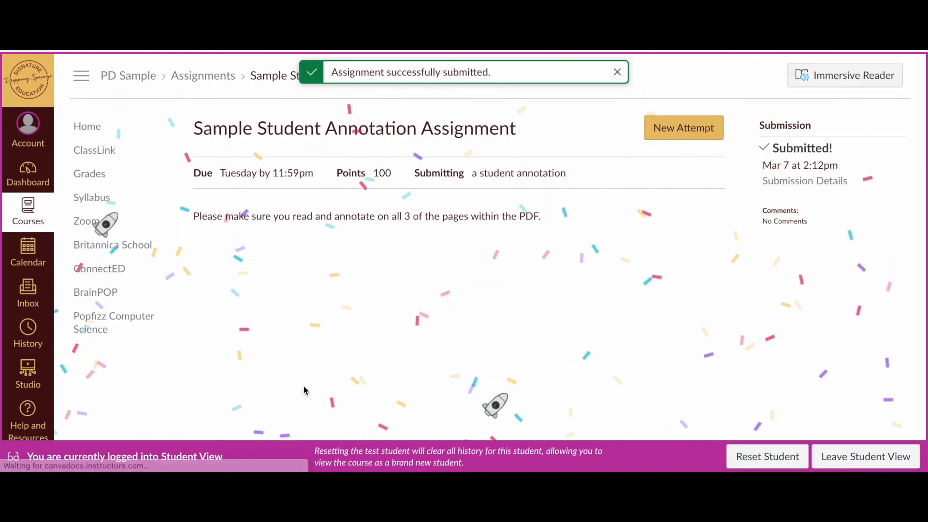
Step: Leave Student View and open the test student's submission in SpeedGrader, fitting page 2's annotations and comments into view
left_click(864, 460)
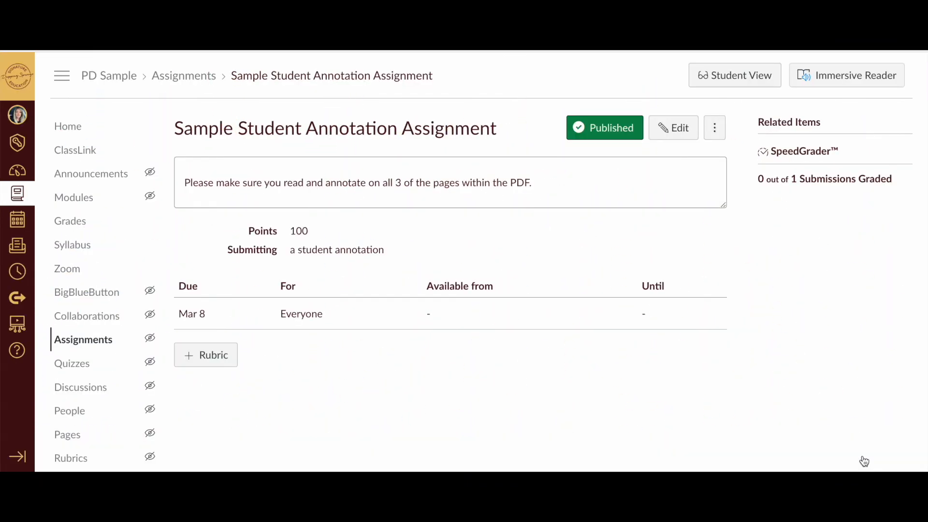
left_click(799, 153)
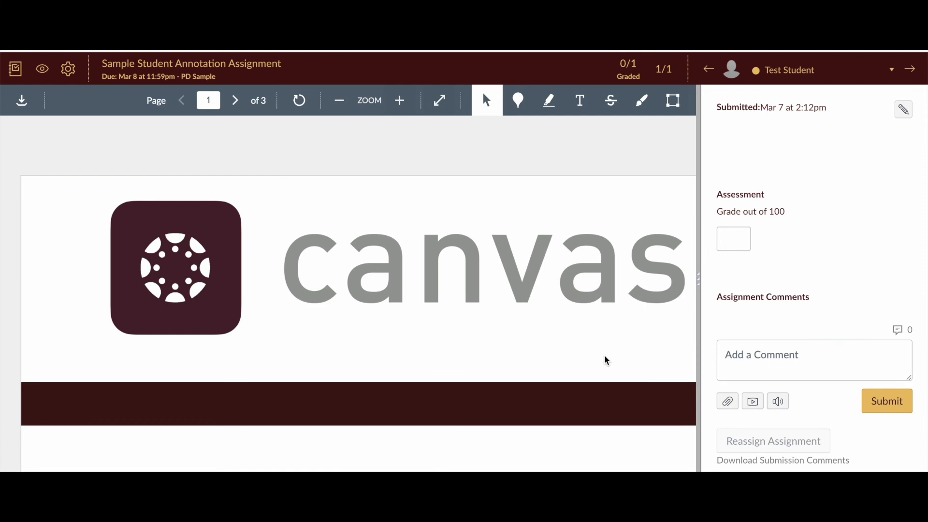
scroll(584, 327, "down", 10)
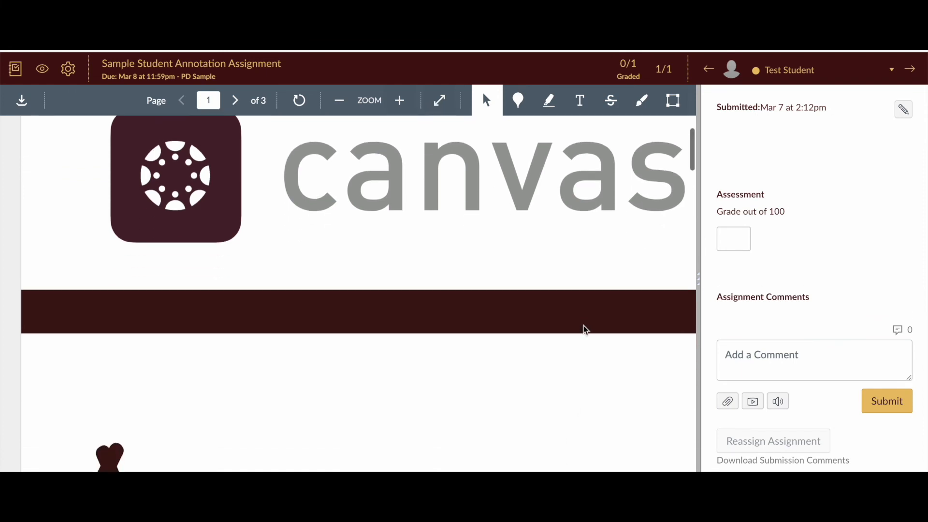
scroll(584, 330, "down", 12)
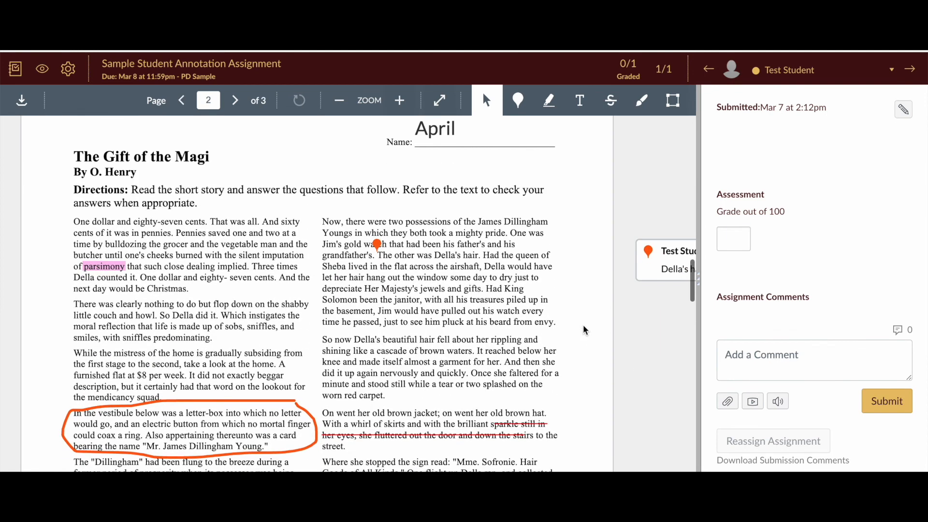
scroll(585, 330, "down", 1)
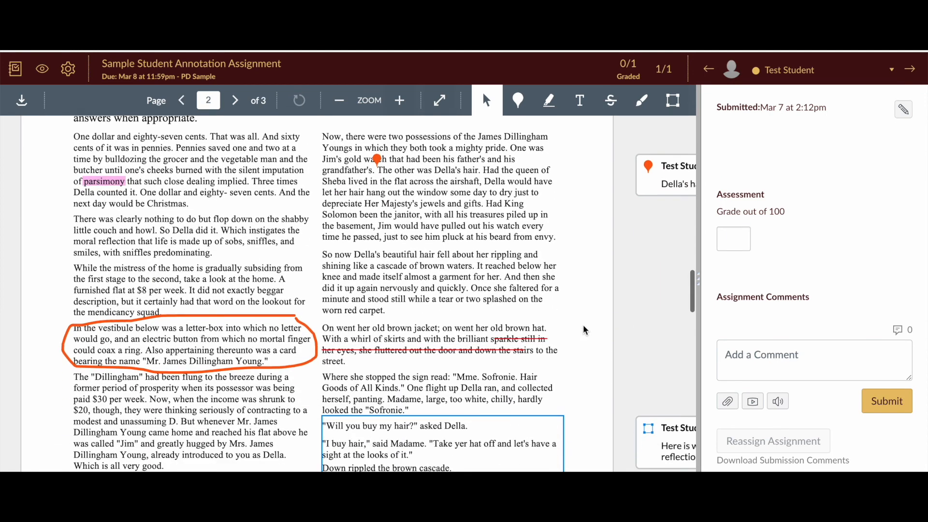
scroll(650, 309, "right", 3)
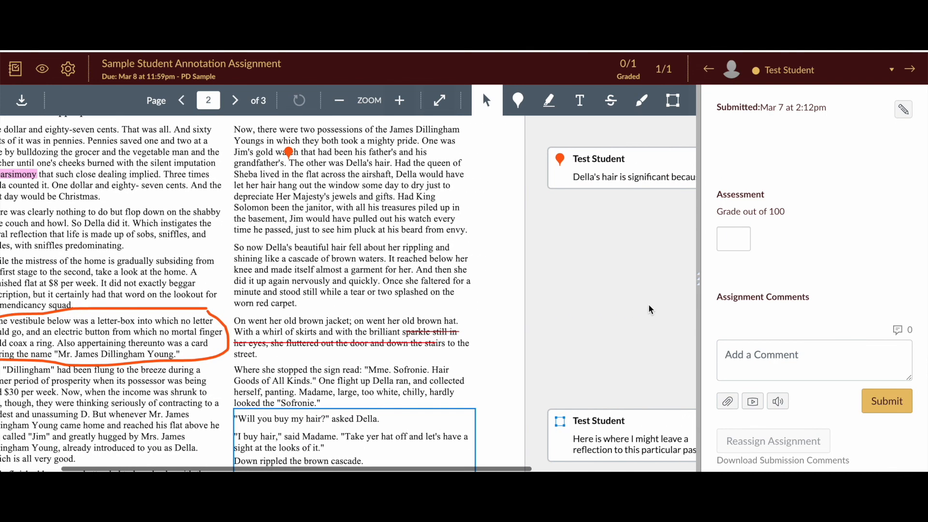
left_click(339, 101)
left_click(340, 100)
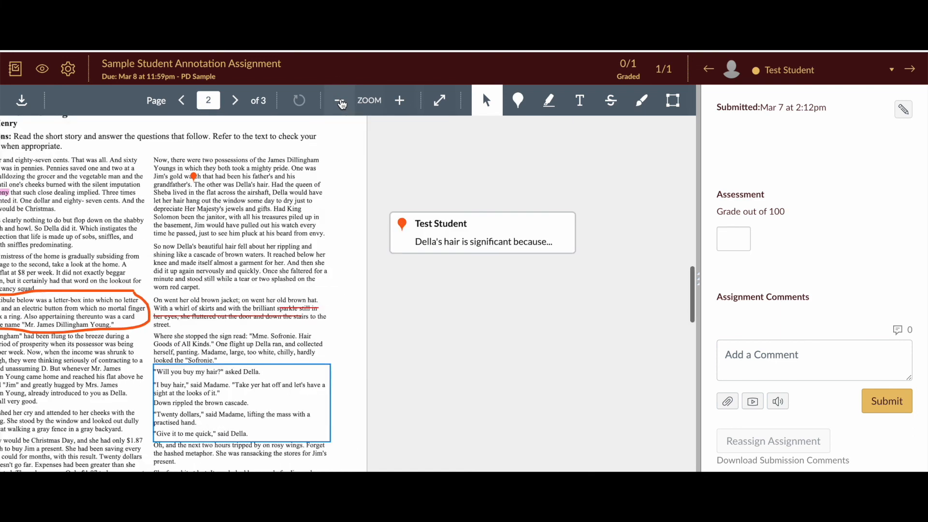
left_click(340, 101)
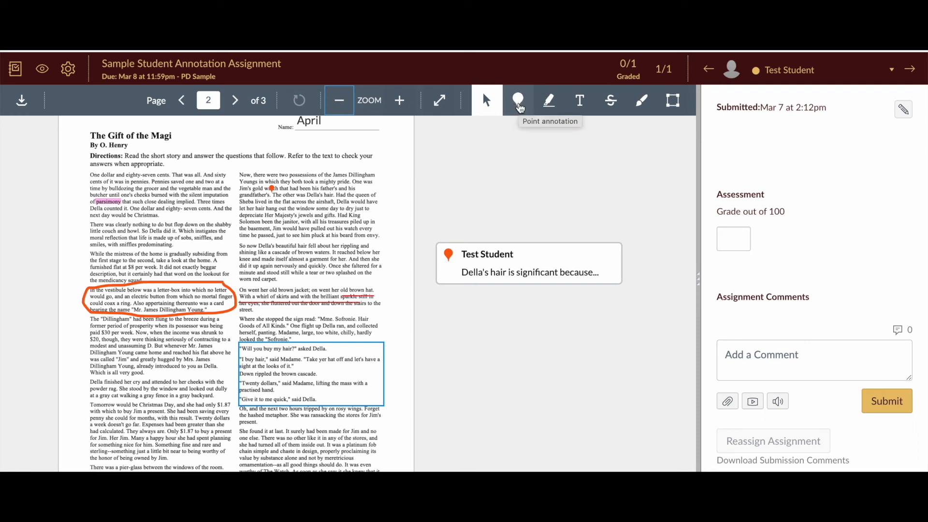
Step: Add a red point annotation just above the blue box, commenting "I love your thoughtful analysis on this particular section."
left_click(521, 107)
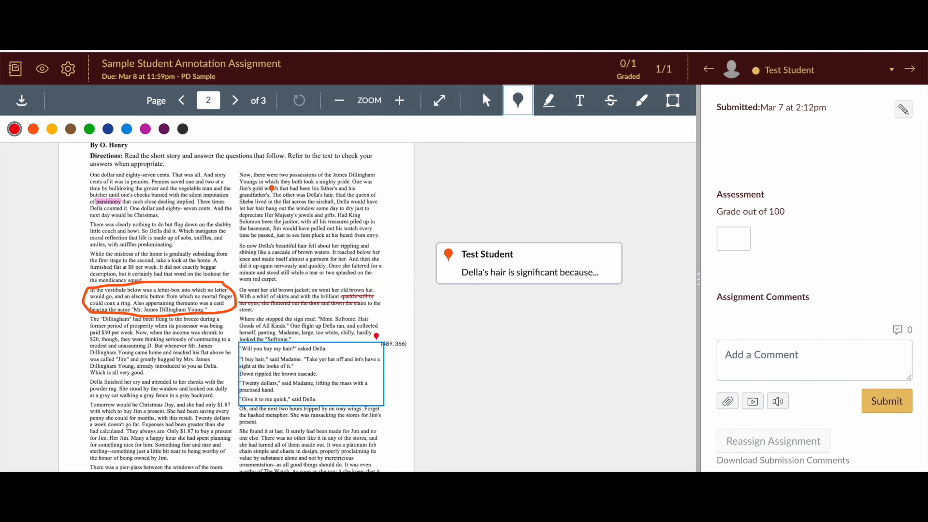
left_click(376, 337)
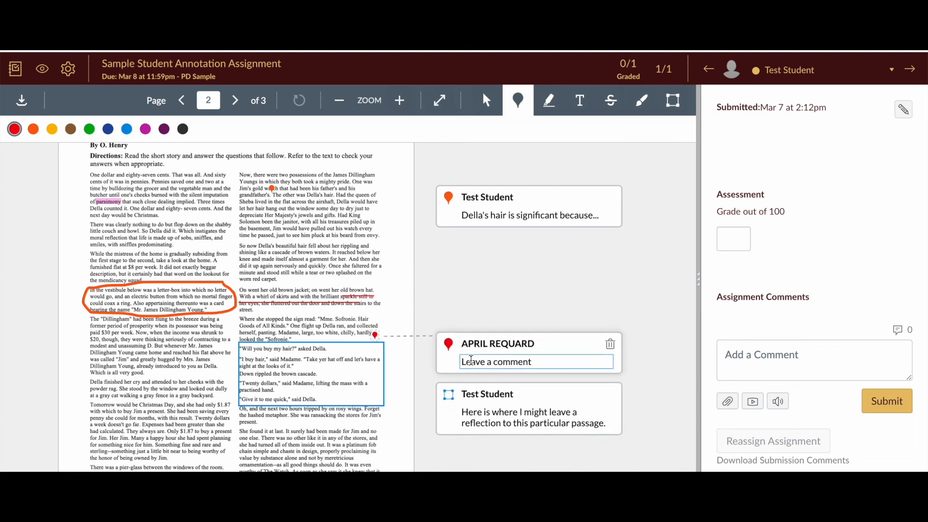
type("I love your thoughtful analysis on this particular section.")
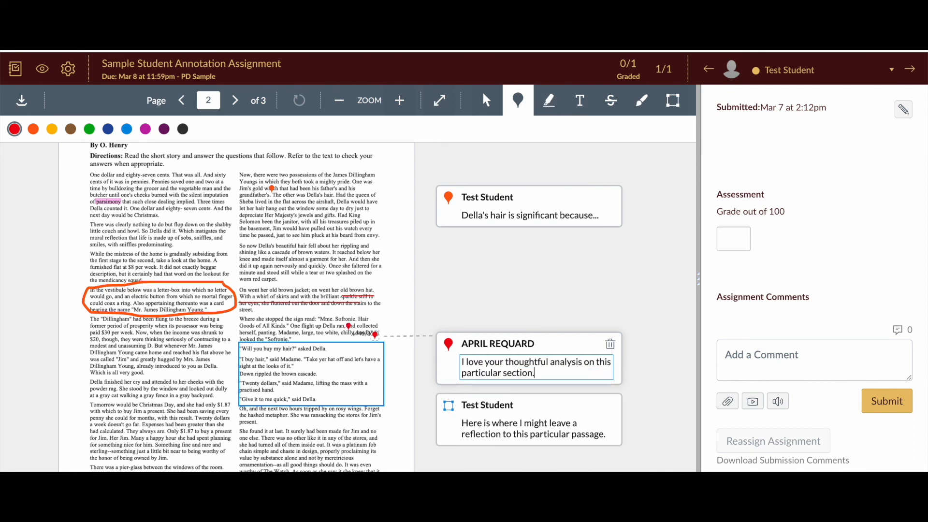
left_click(487, 102)
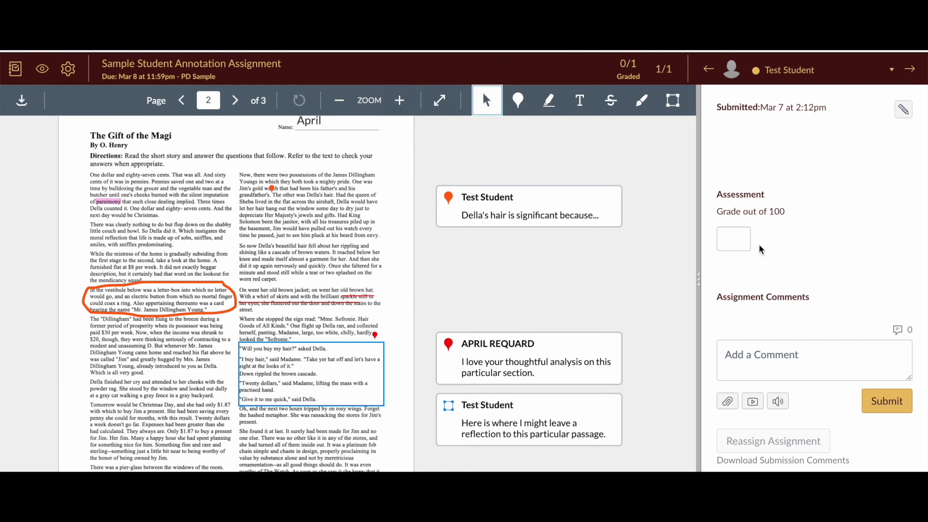
Step: Grade the test student's submission 100 out of 100 and submit the grade
left_click(737, 243)
type("100")
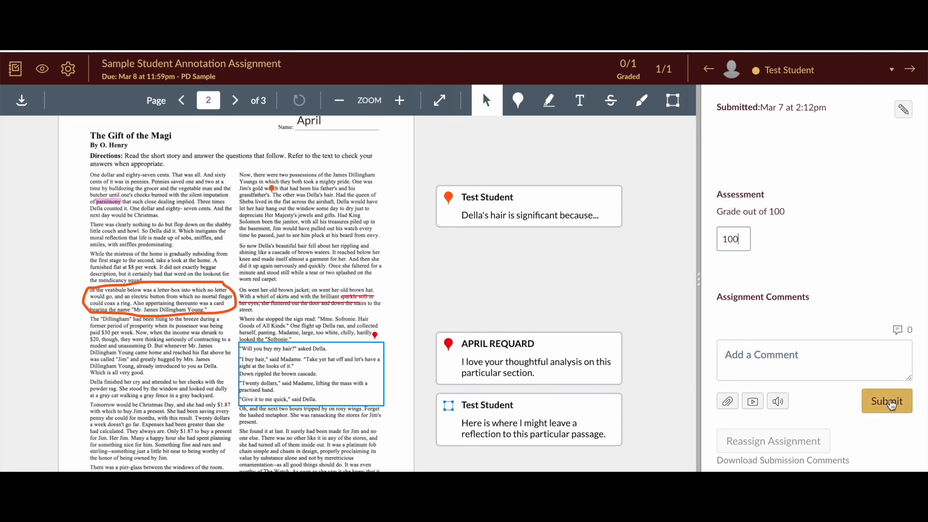
left_click(892, 405)
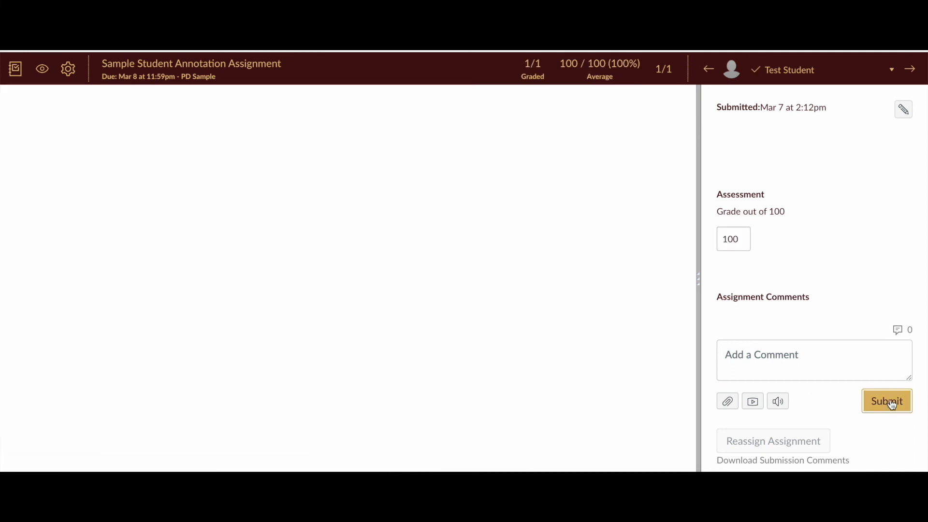